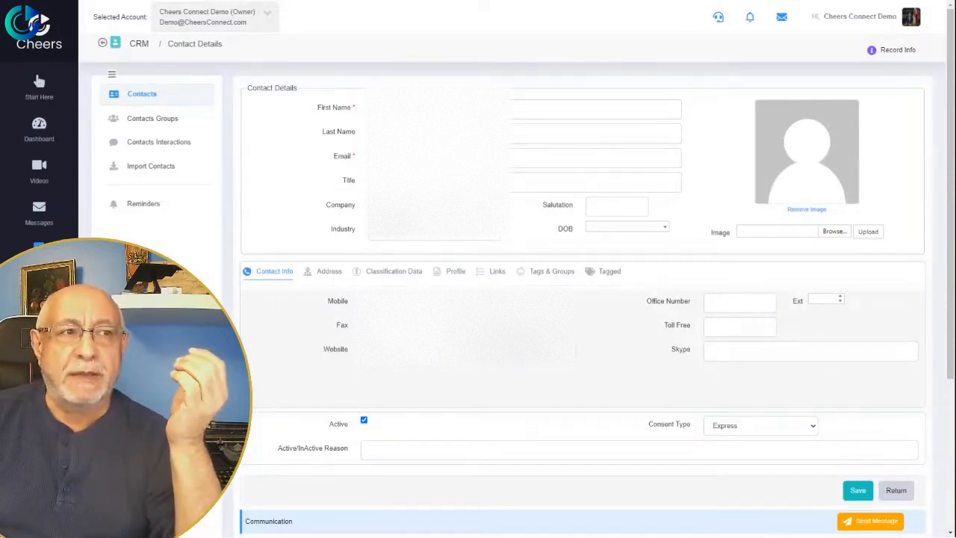
Review the contact's Classification Data and Tags & Groups tabs.
scroll(313, 184, "down", 3)
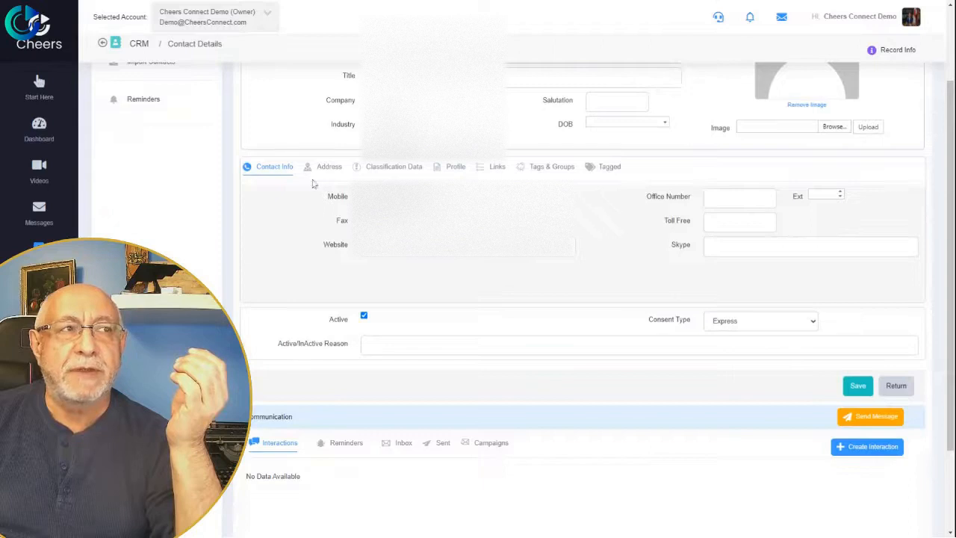
left_click(383, 171)
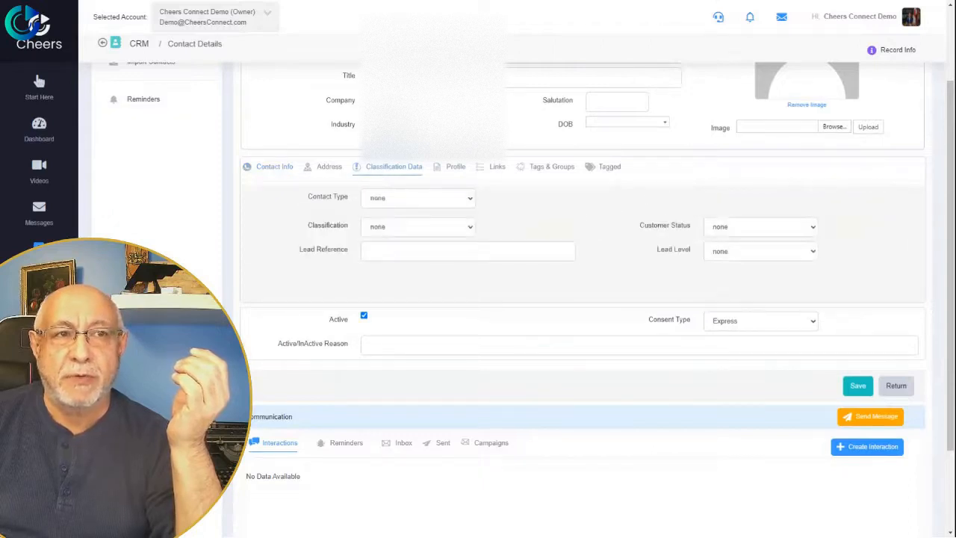
left_click(552, 169)
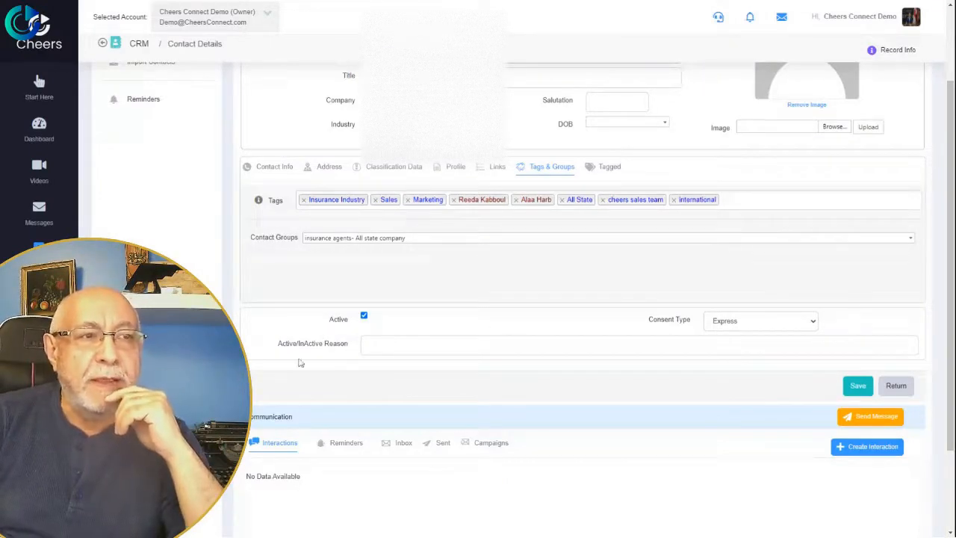
scroll(100, 198, "up", 3)
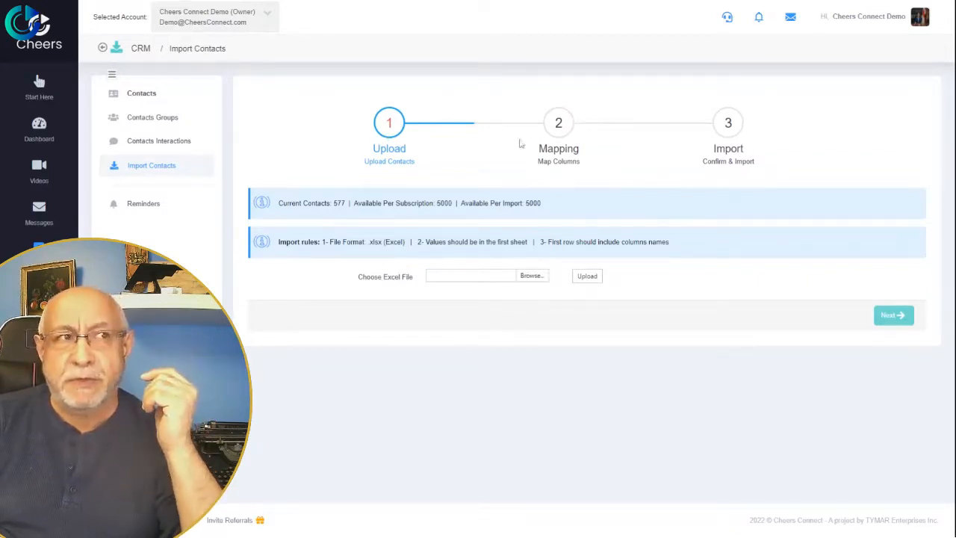
Upload the contacts .xlsx spreadsheet (31 contacts) and advance to the Mapping step.
left_click(535, 283)
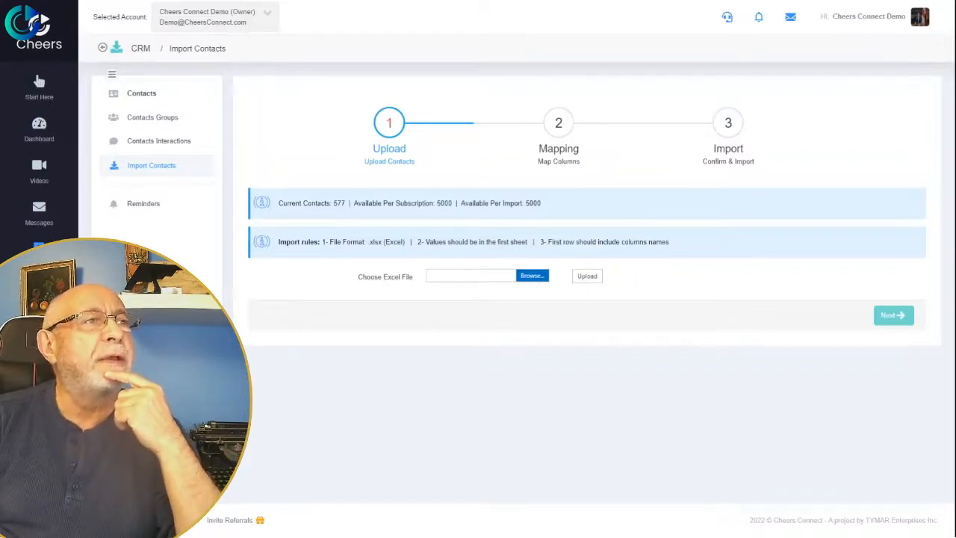
double_click(295, 62)
left_click(587, 281)
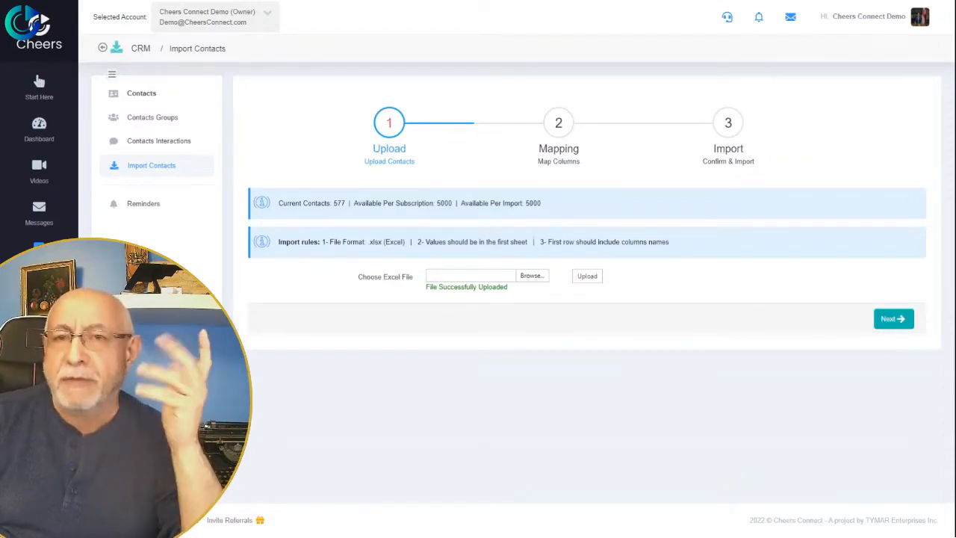
left_click(887, 321)
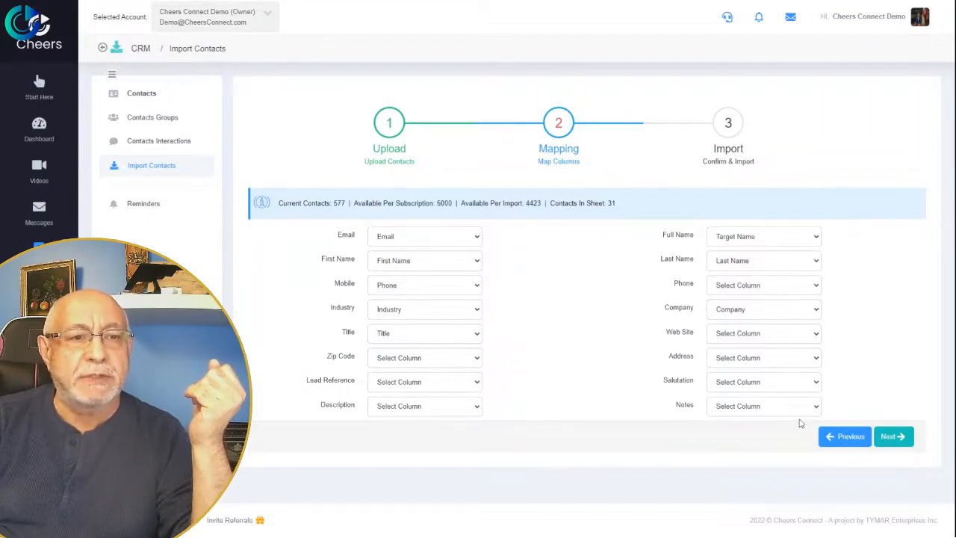
Map the Notes, Description and Web Site columns to Notes / Ineractions, Profiling and Reference URL, then continue.
left_click(768, 530)
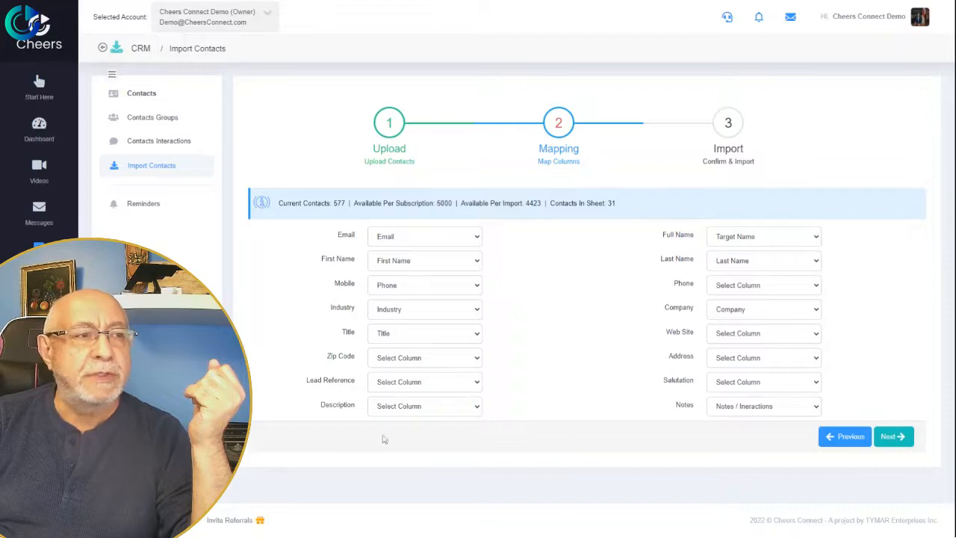
left_click(448, 422)
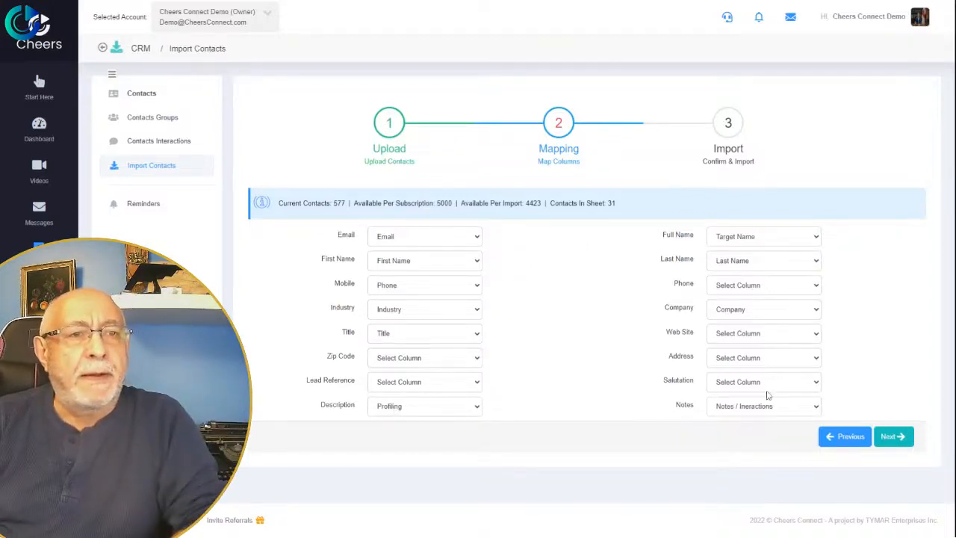
left_click(804, 349)
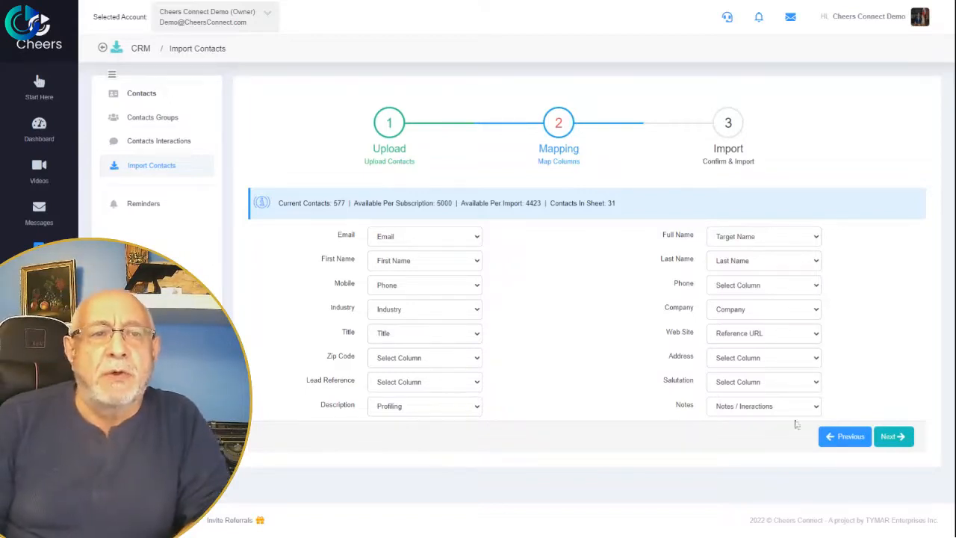
left_click(893, 436)
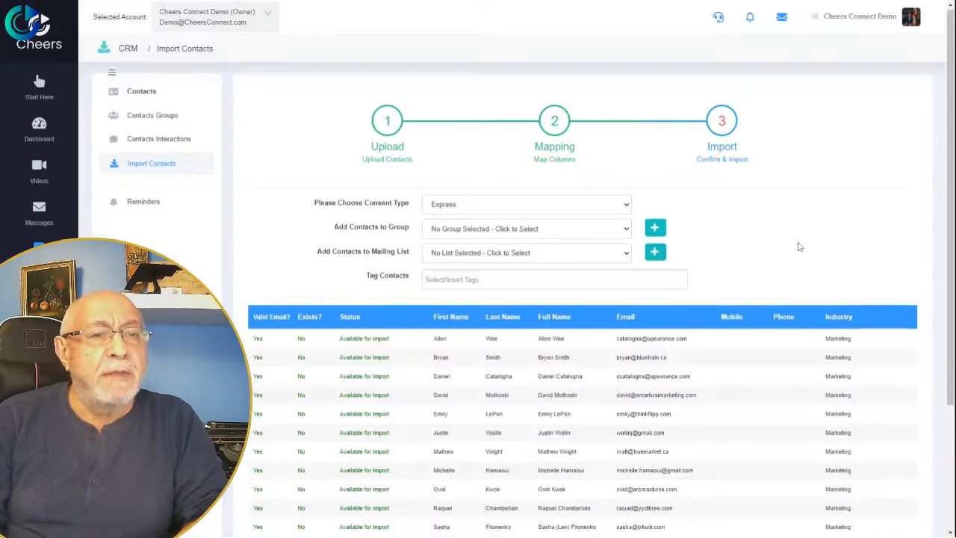
scroll(799, 247, "down", 2)
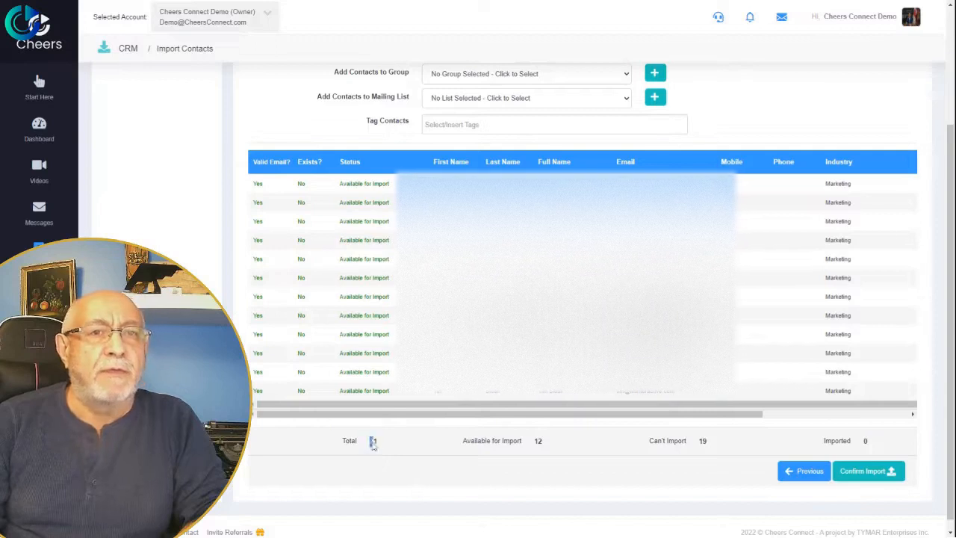
left_click_drag(533, 404, 543, 407)
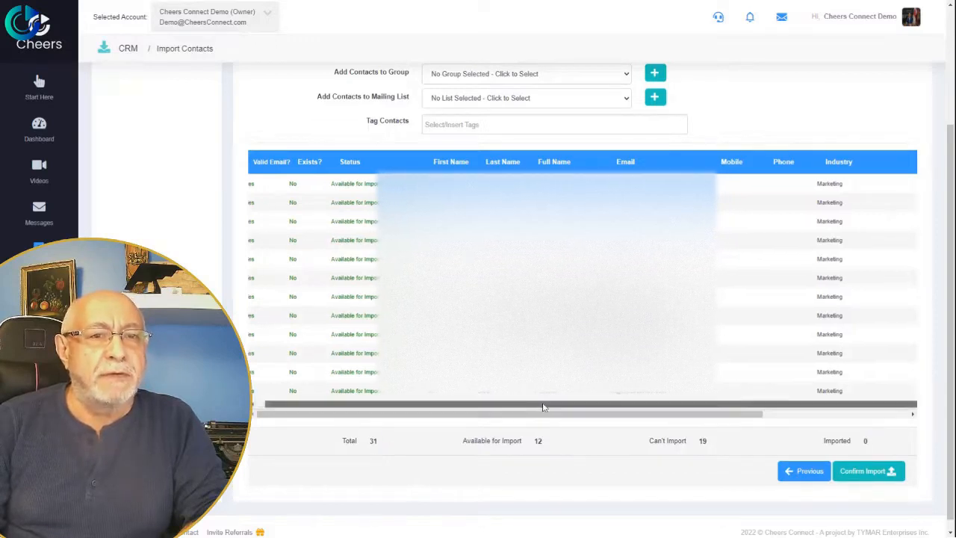
left_click_drag(605, 418, 698, 432)
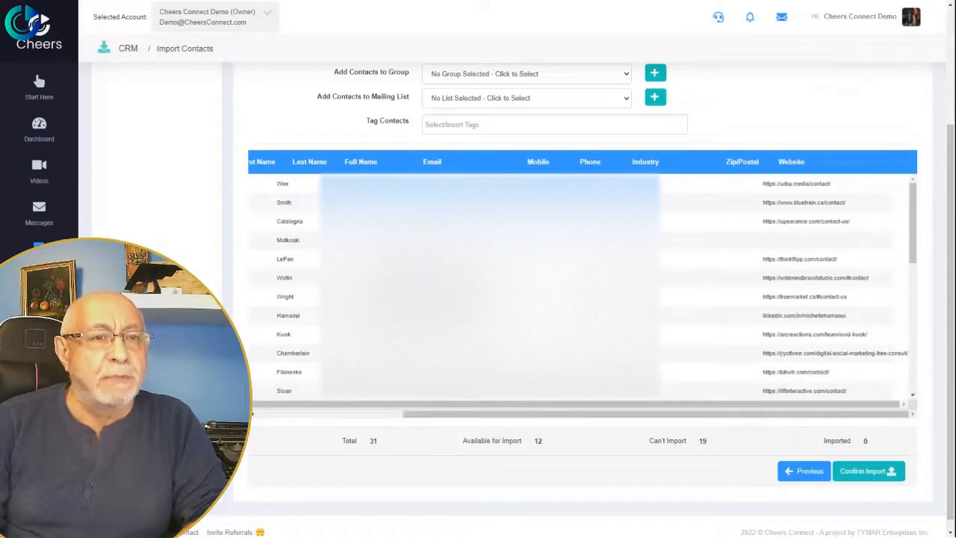
left_click_drag(754, 418, 592, 429)
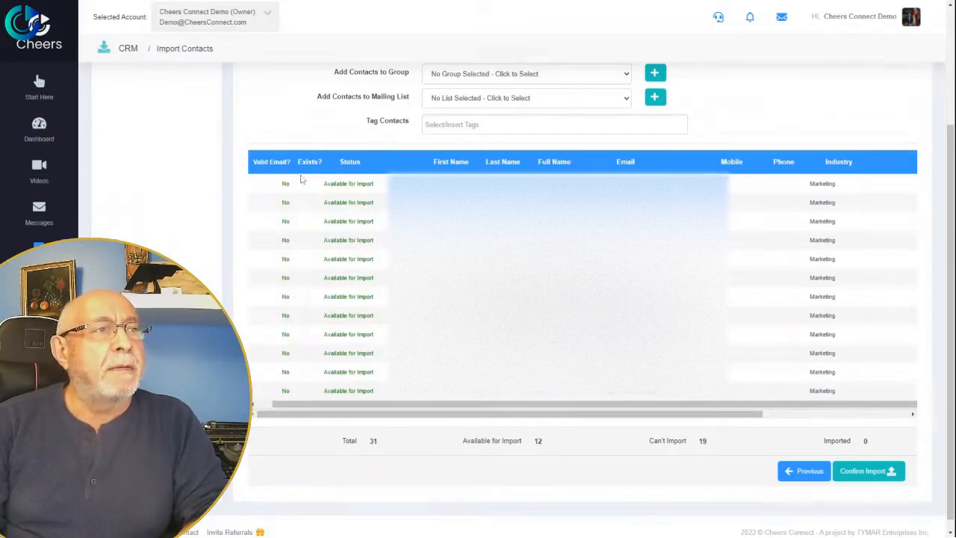
left_click_drag(336, 405, 320, 406)
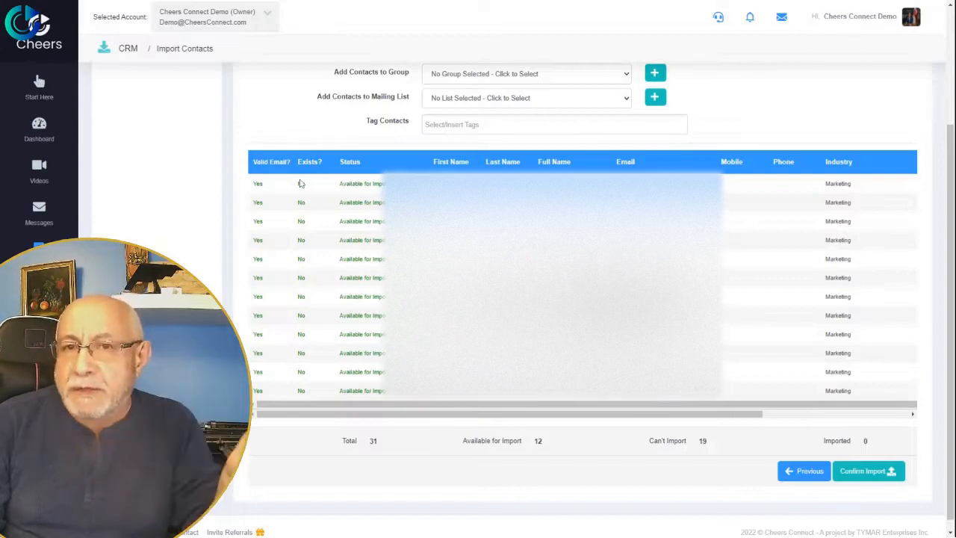
scroll(299, 213, "down", 1)
scroll(295, 269, "down", 3)
scroll(295, 268, "up", 2)
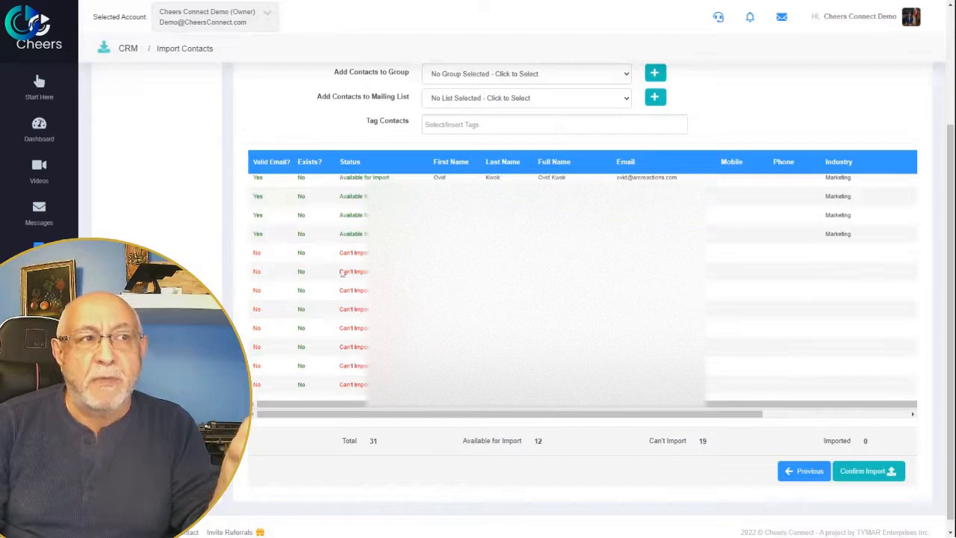
scroll(471, 361, "up", 3)
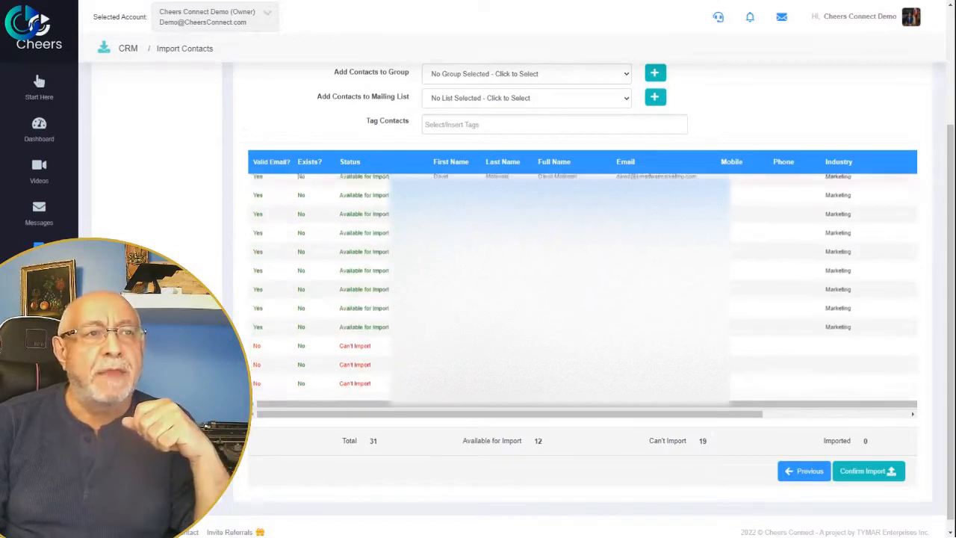
scroll(471, 361, "down", 2)
scroll(472, 362, "down", 5)
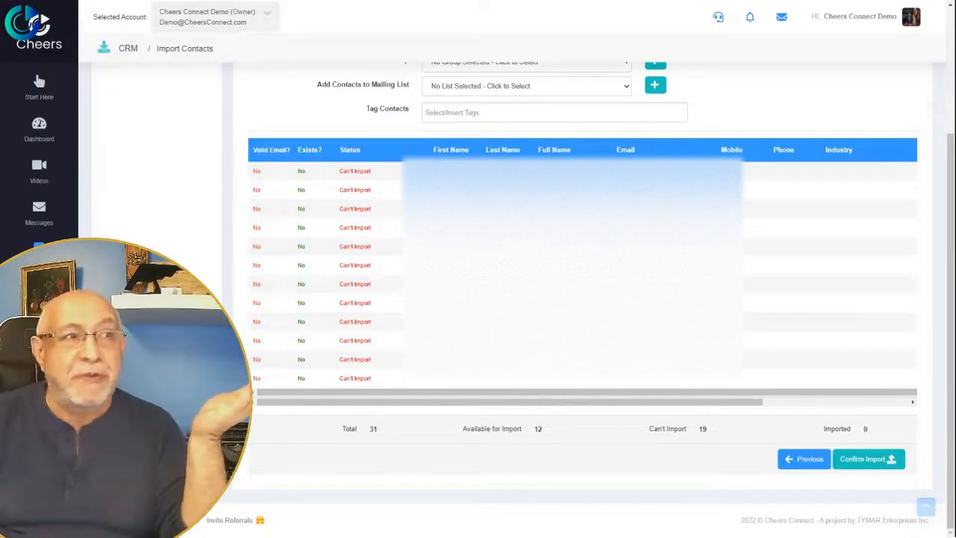
scroll(583, 299, "up", 5)
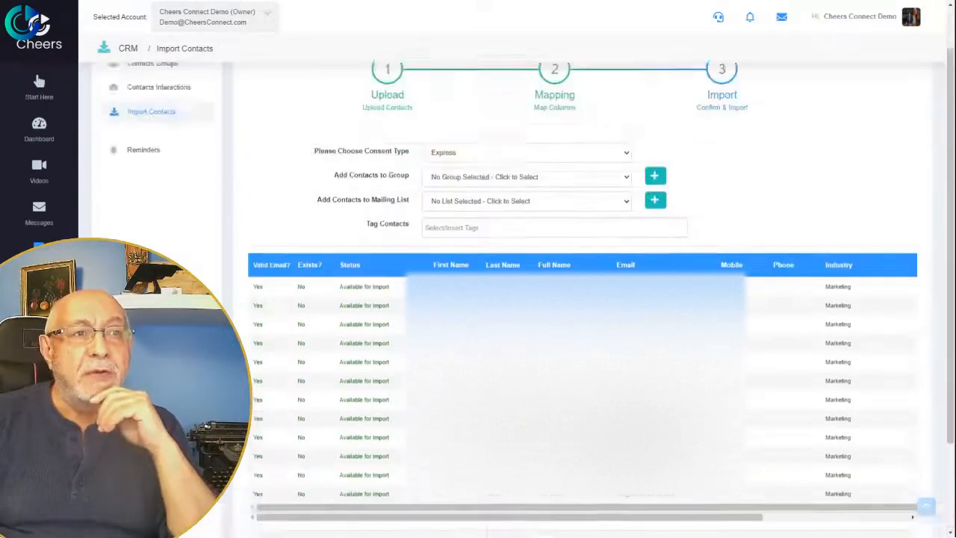
scroll(575, 403, "down", 3)
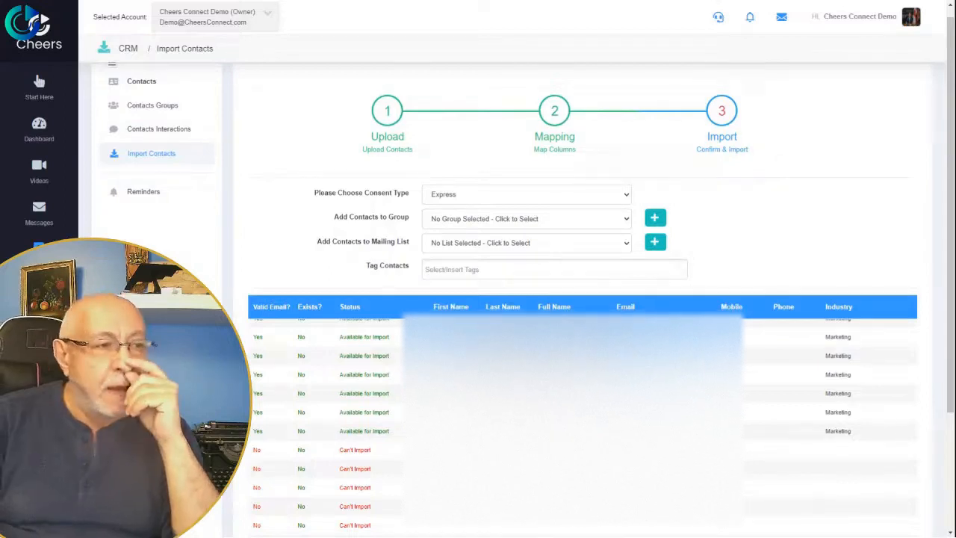
scroll(582, 418, "down", 1)
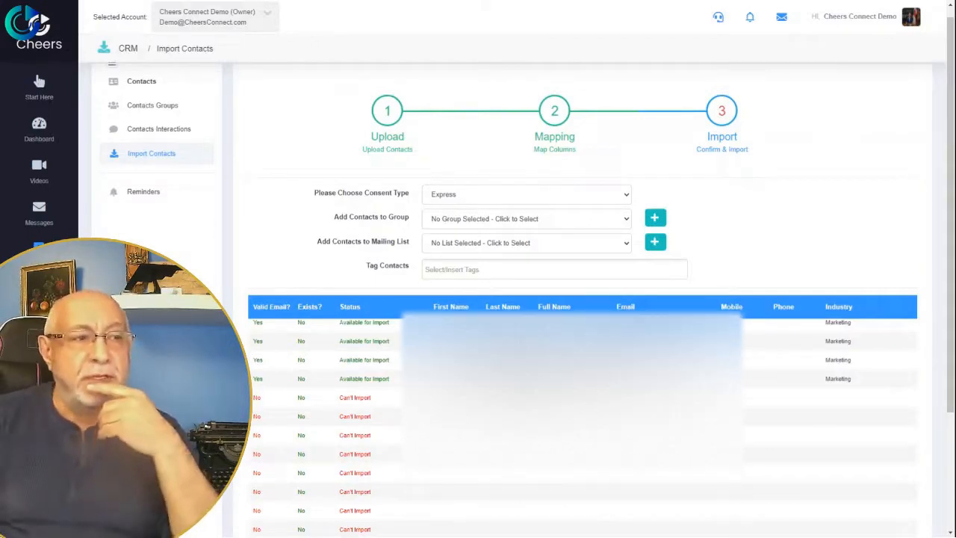
scroll(525, 399, "down", 3)
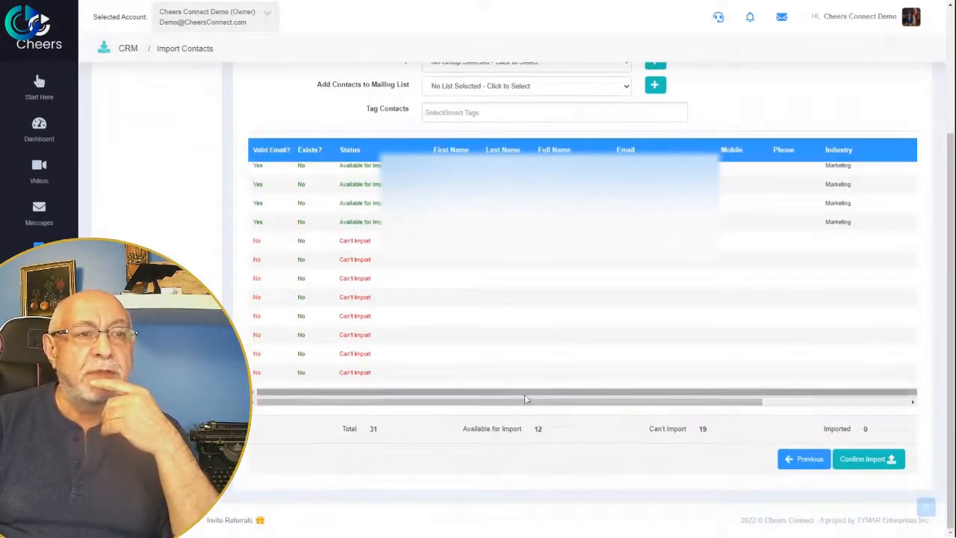
left_click_drag(526, 399, 757, 428)
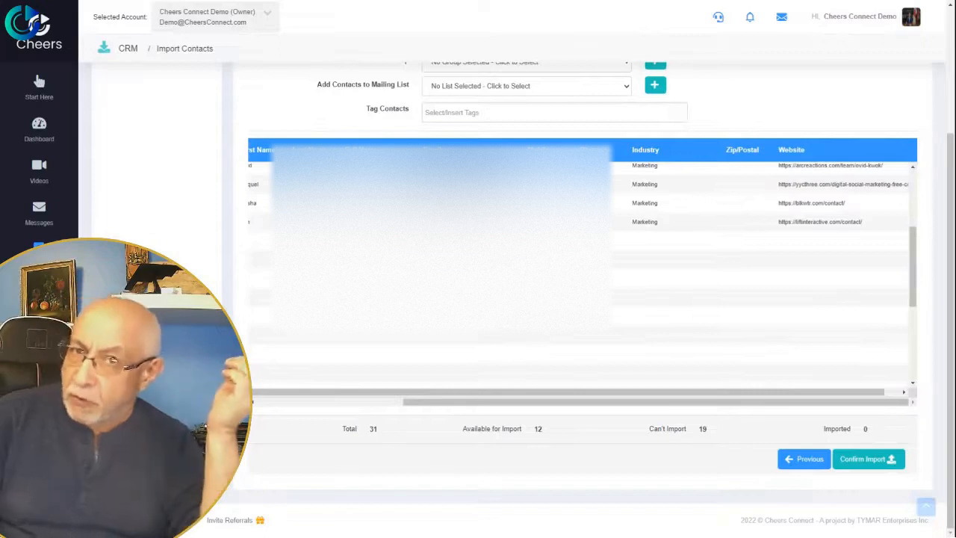
scroll(579, 224, "up", 1)
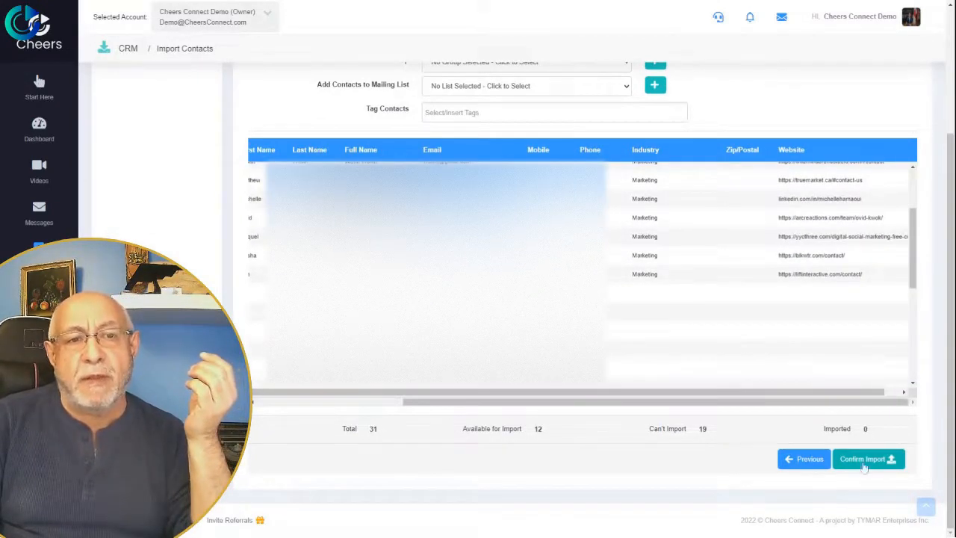
scroll(754, 383, "up", 5)
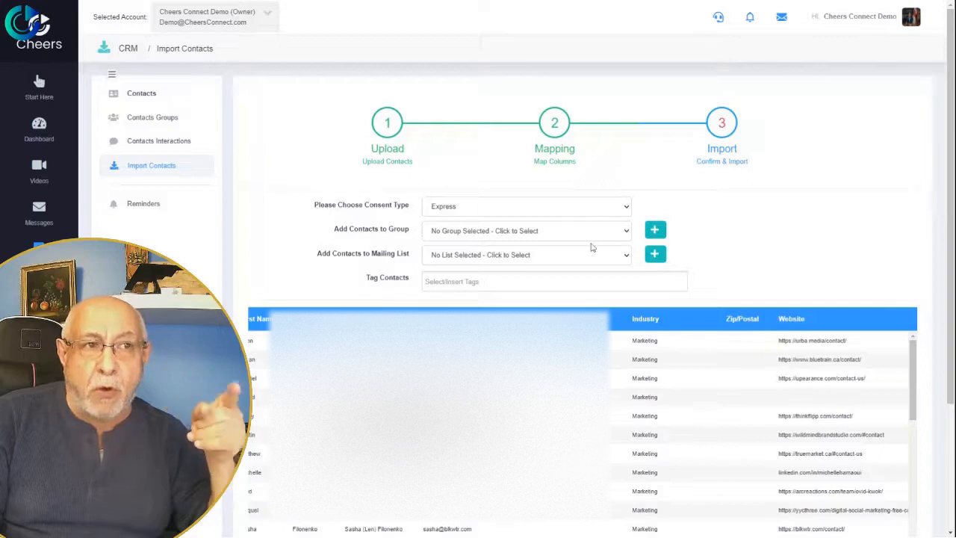
left_click(655, 231)
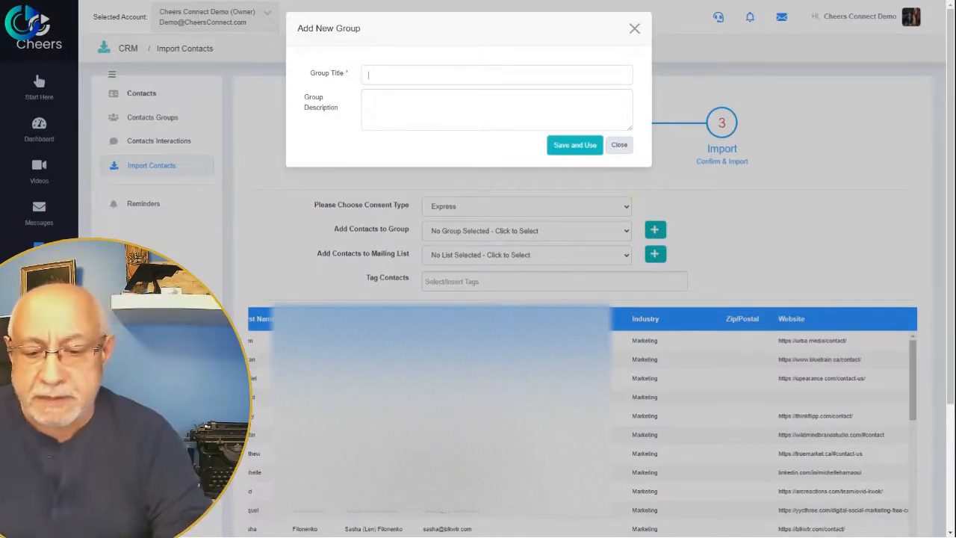
Create the group 'For Marketing demo purposes', reuse the title as its description, and apply it.
type("For Marketing d")
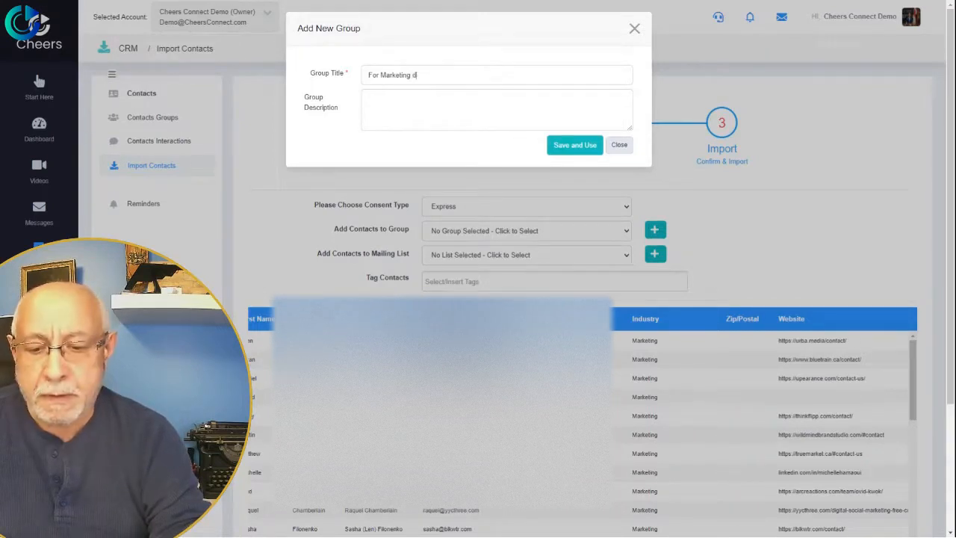
type("purposes")
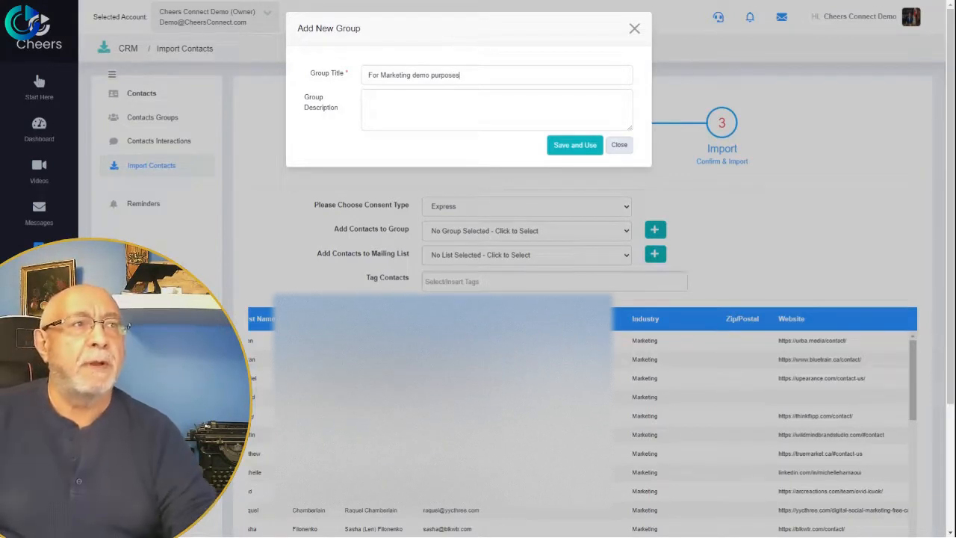
left_click_drag(459, 75, 377, 75)
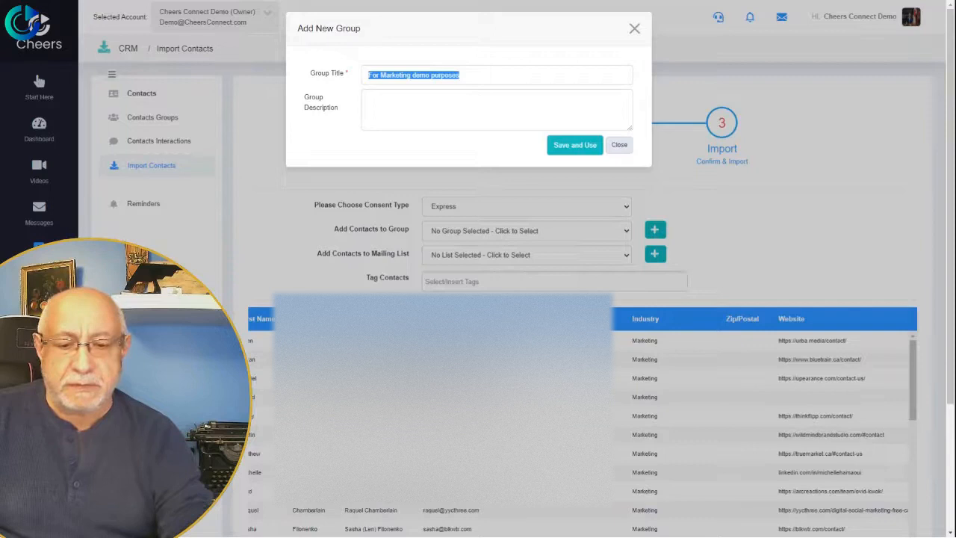
left_click(448, 108)
type("For Marketing demo purposes")
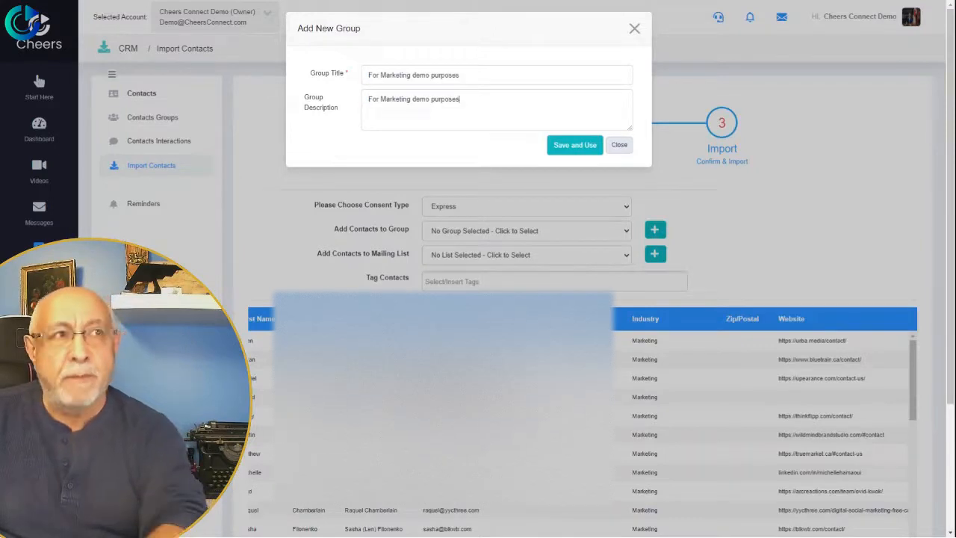
left_click(581, 145)
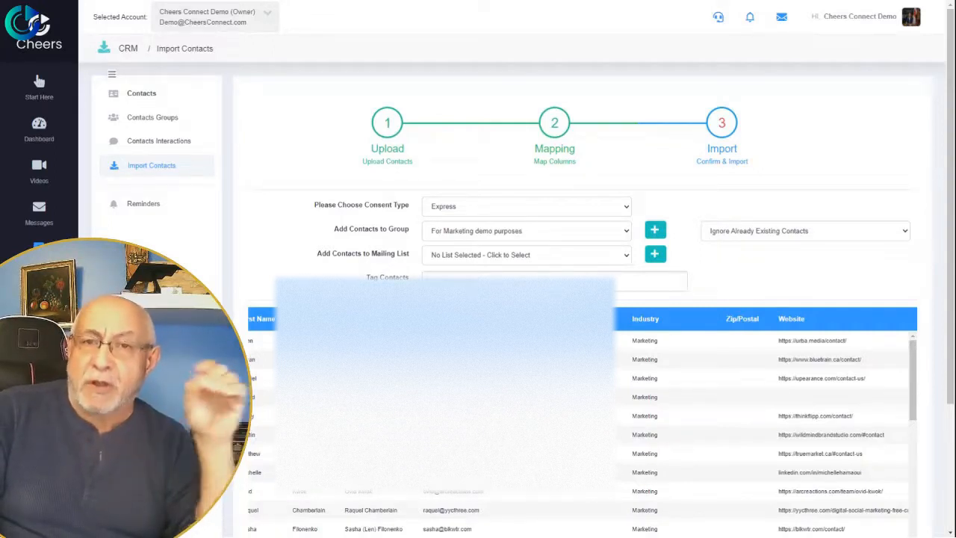
Choose Add Already Existing Contacts to Selected Group for the import.
left_click(832, 246)
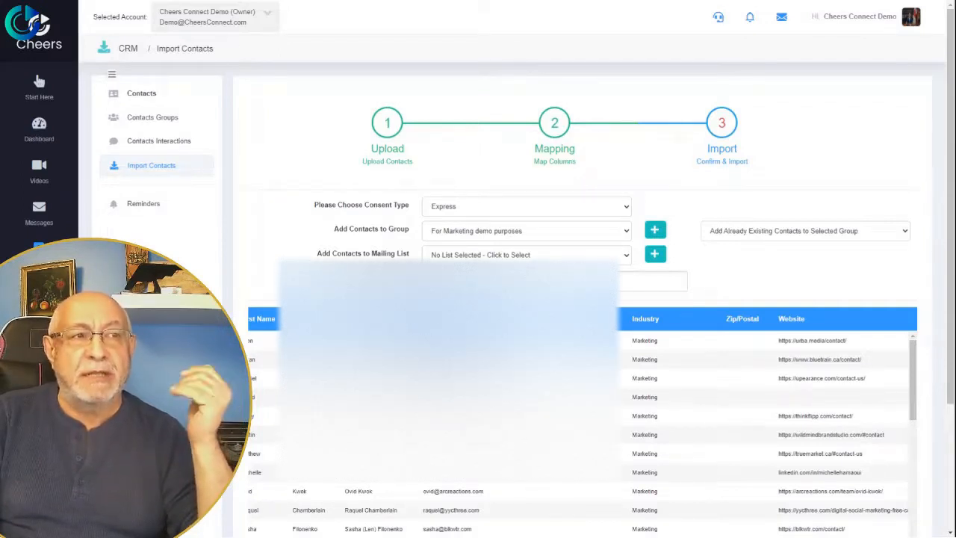
Add imported contacts to the Demo List2 mailing list, including already existing contacts.
left_click(478, 291)
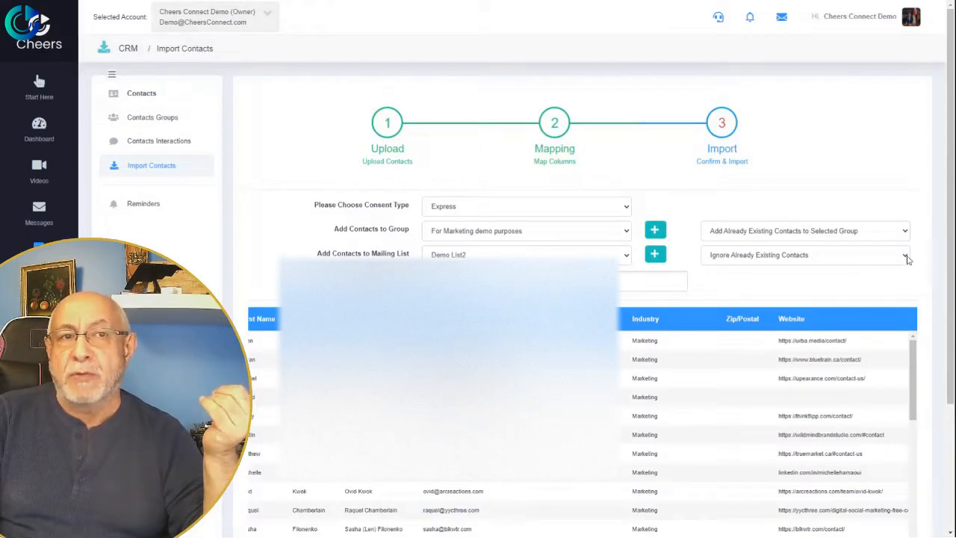
left_click(817, 288)
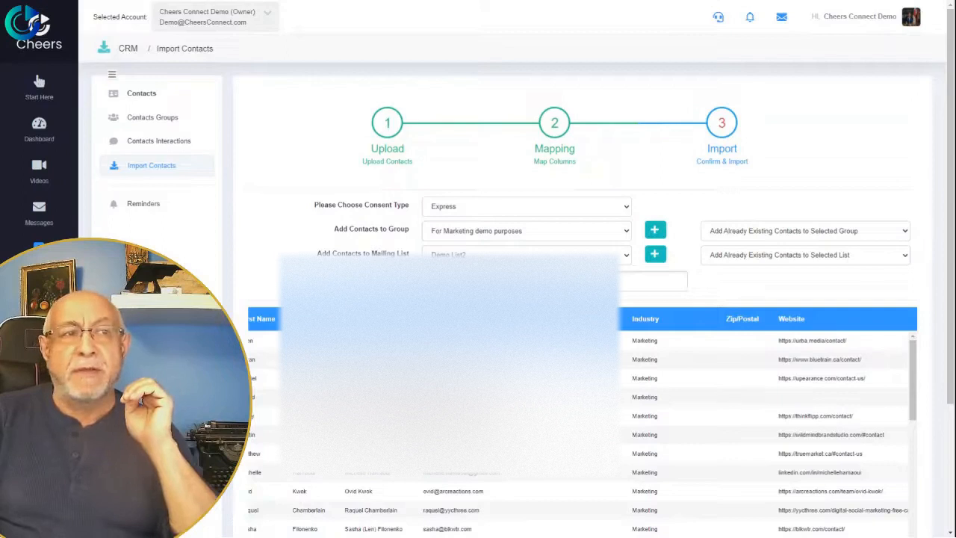
left_click(679, 282)
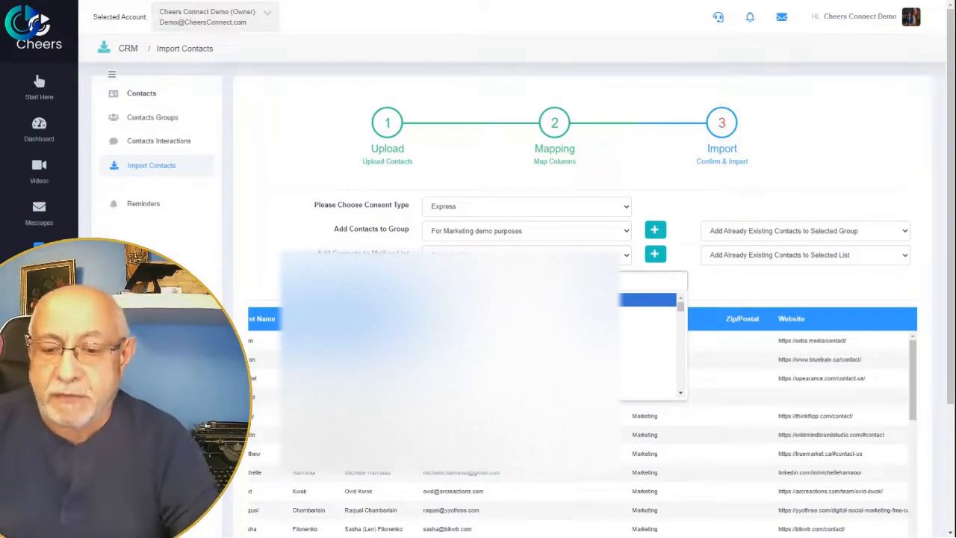
Add three tags (Marketing & Sales, Demo, Importend) and apply them to already existing contacts.
type("m")
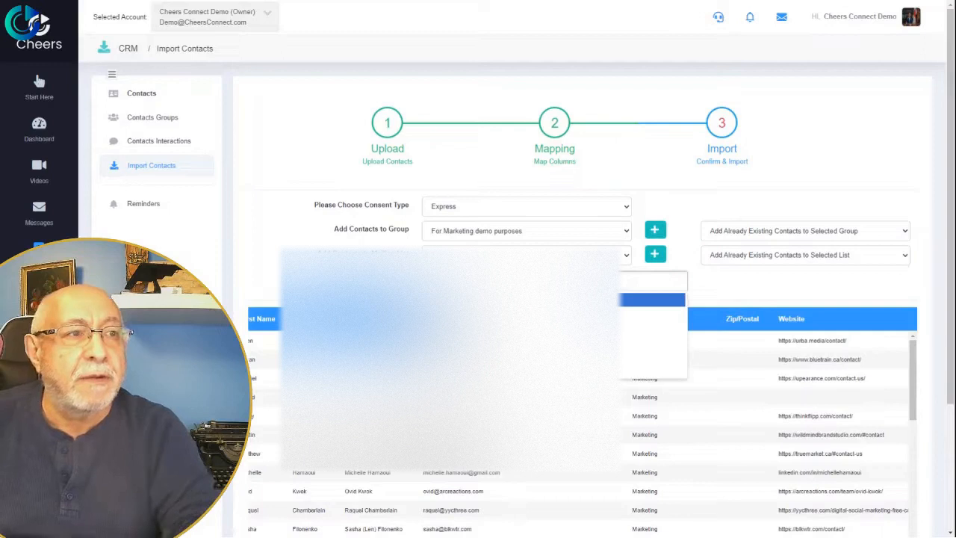
left_click(478, 369)
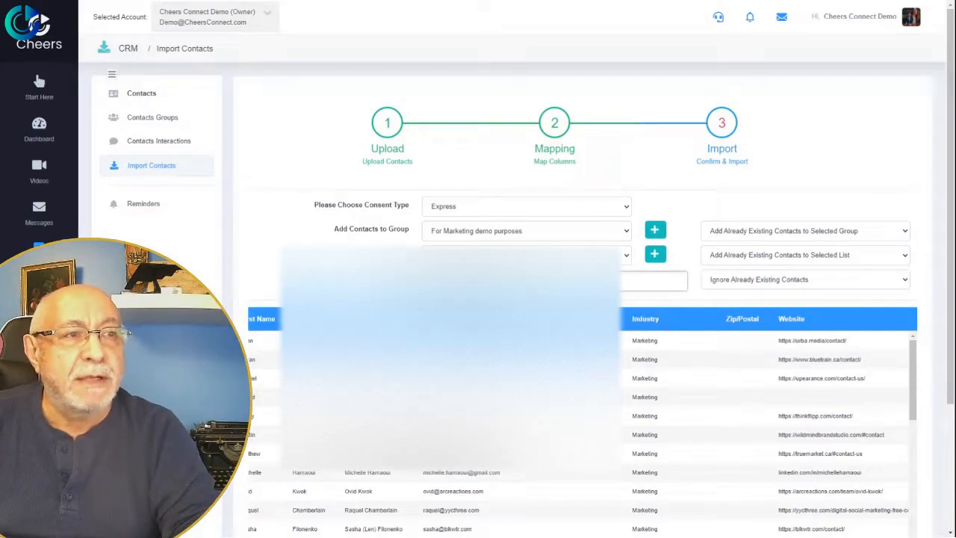
left_click(523, 281)
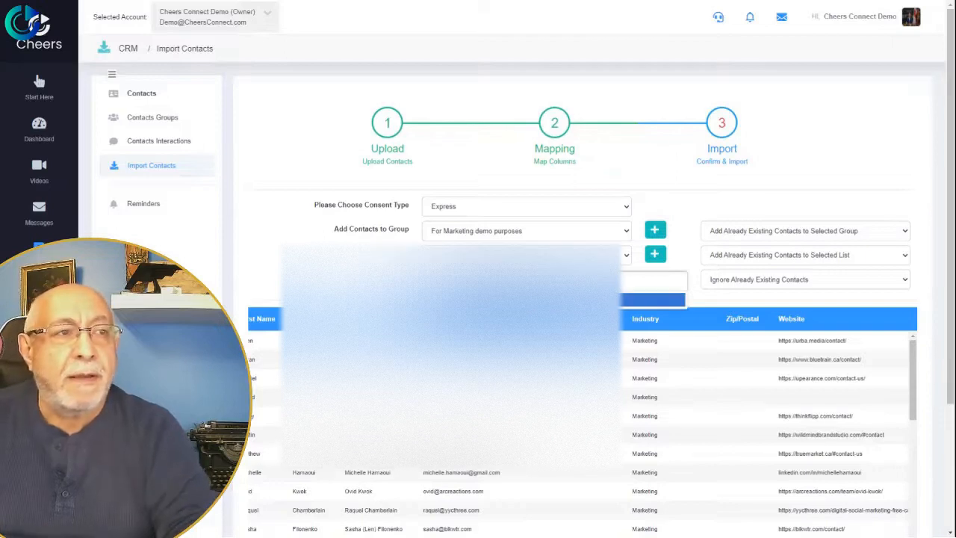
left_click(523, 299)
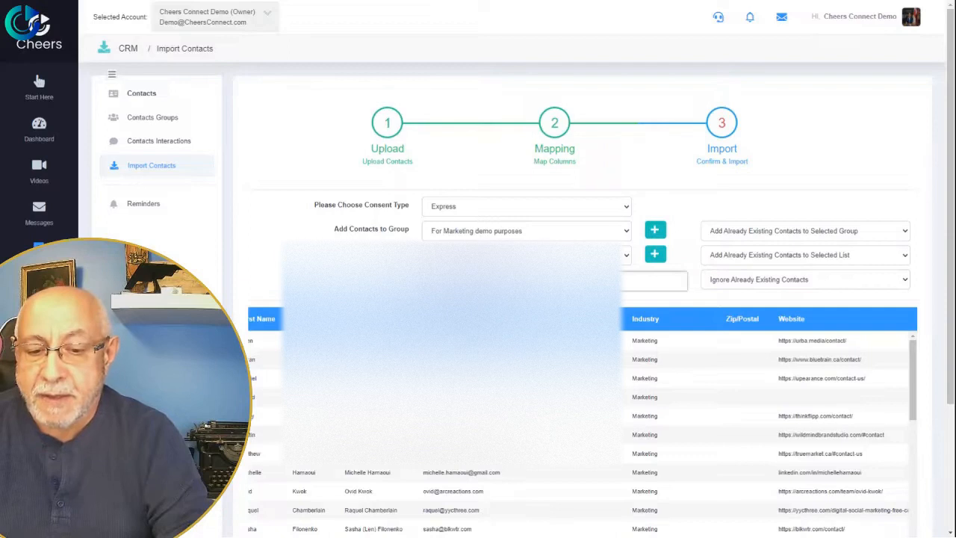
left_click(522, 281)
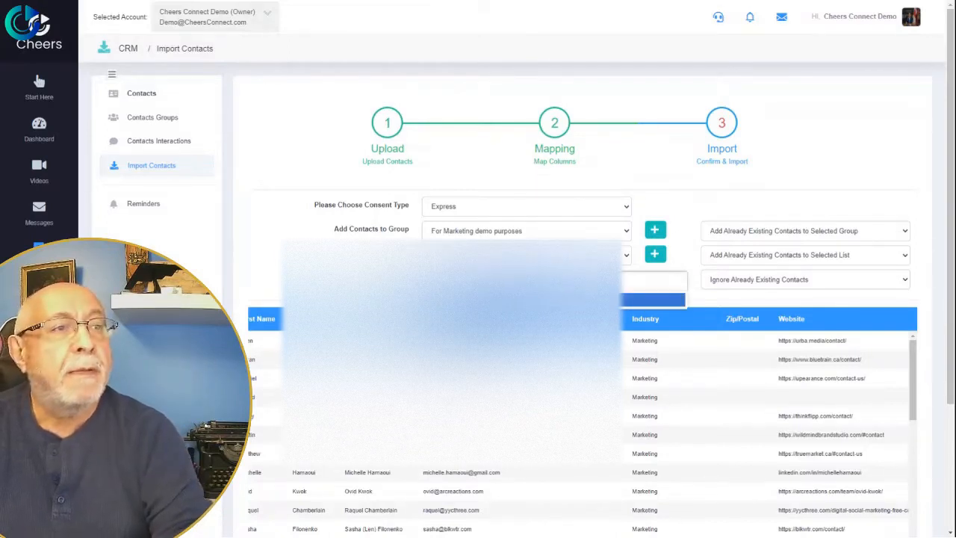
left_click(523, 300)
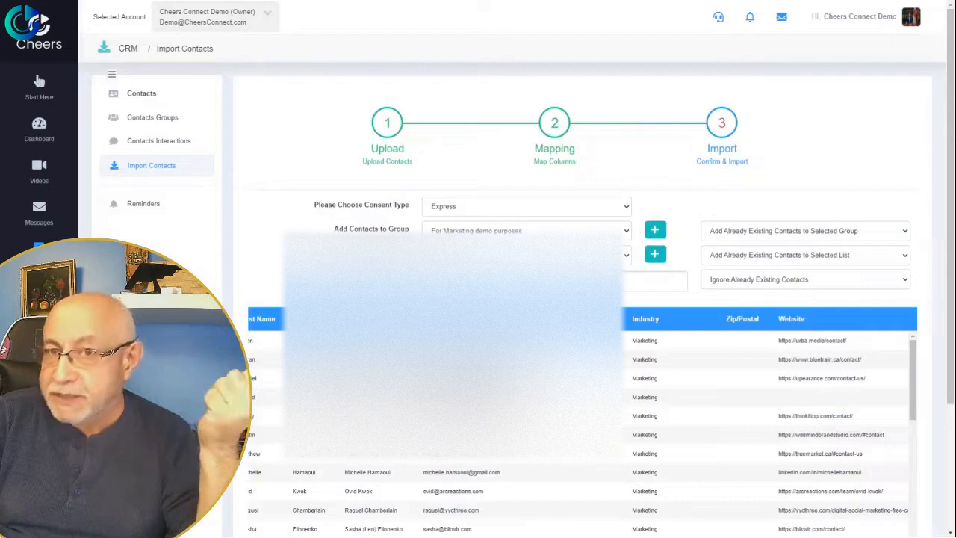
left_click(736, 299)
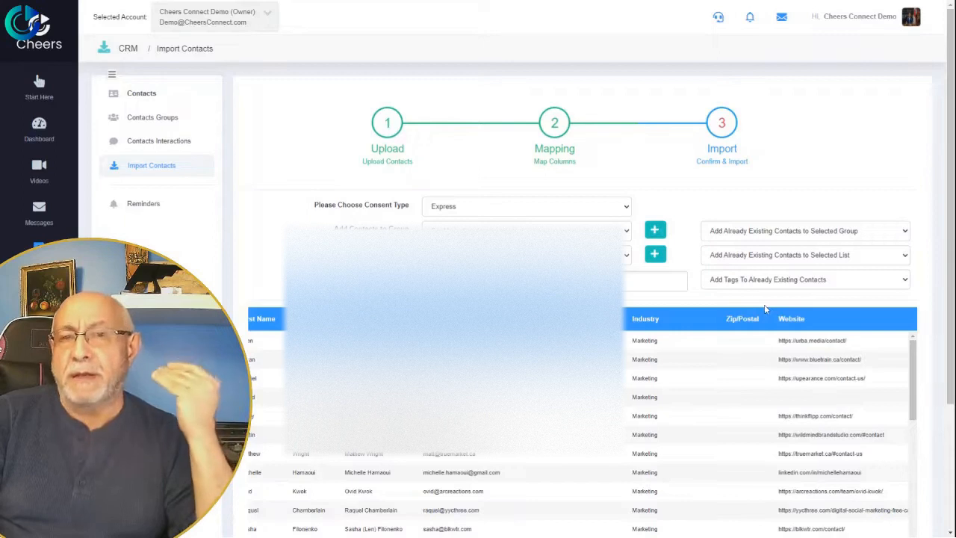
Confirm the import and check the Available for Import count.
scroll(765, 308, "down", 3)
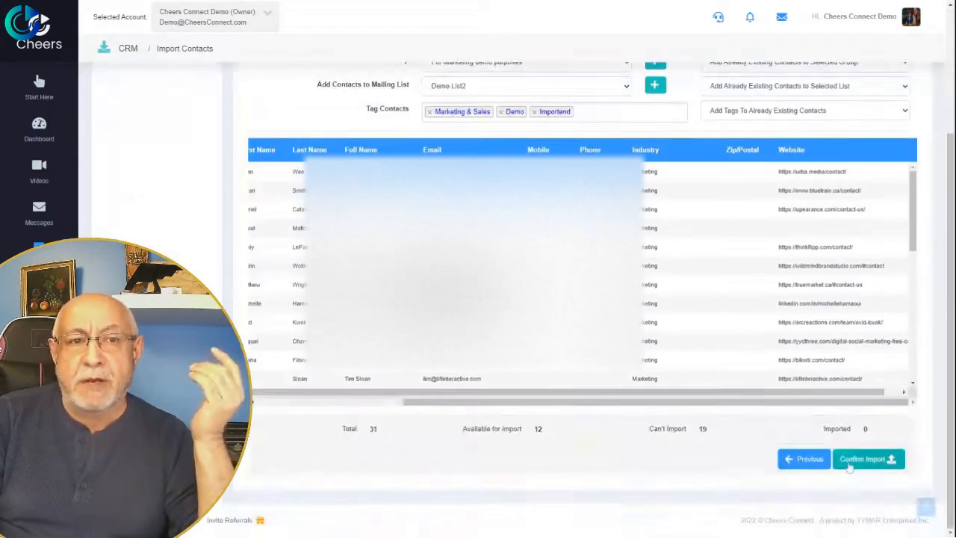
left_click(849, 463)
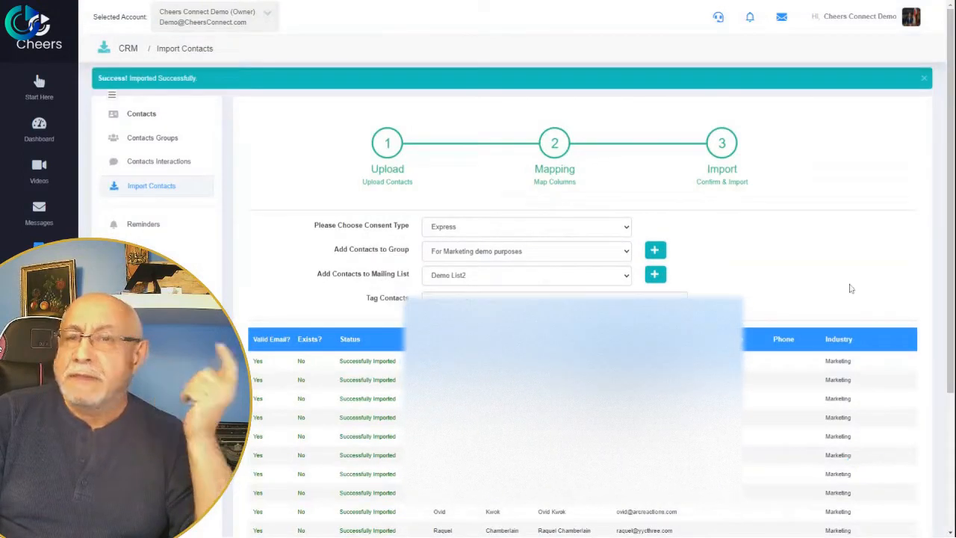
scroll(847, 289, "down", 3)
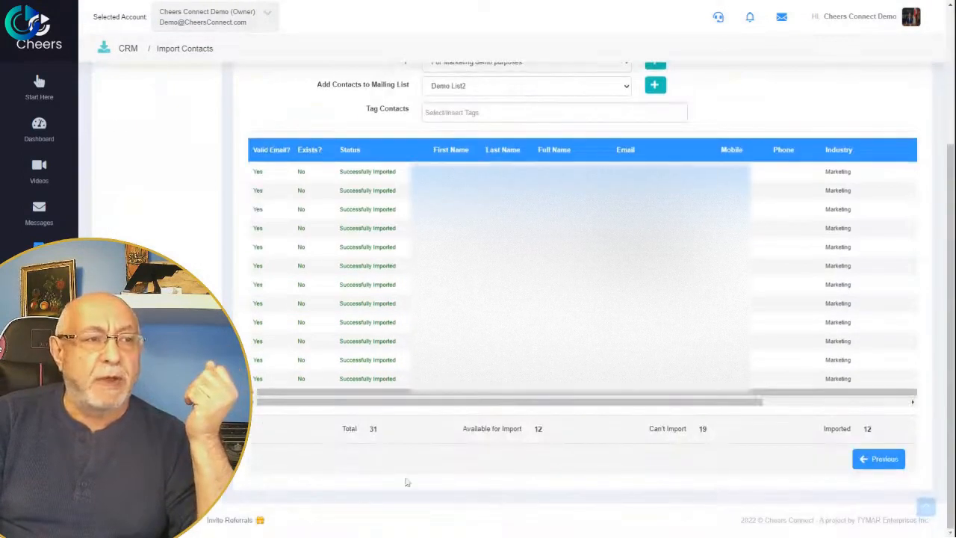
left_click_drag(545, 438, 478, 431)
Review the results: 12 of 31 contacts imported successfully, 19 could not be imported.
scroll(364, 224, "down", 5)
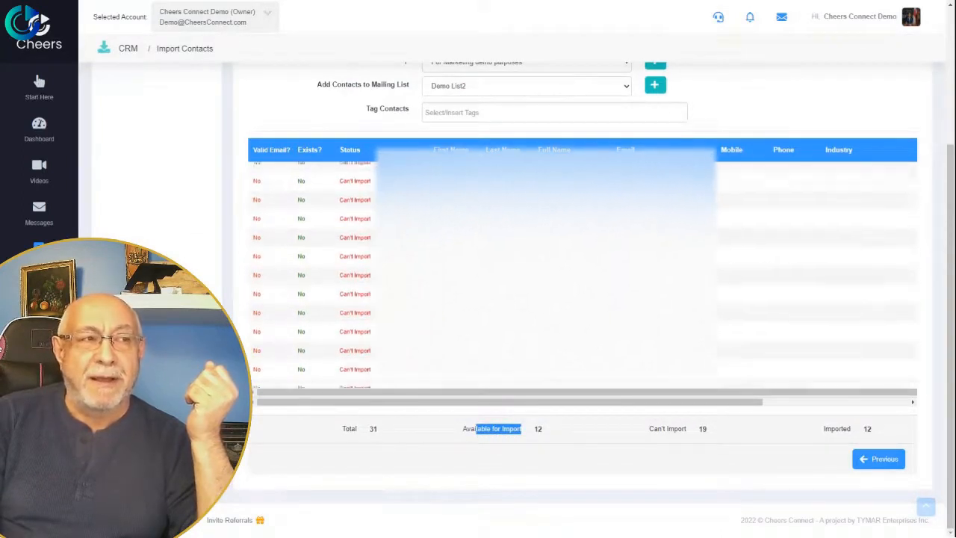
scroll(385, 291, "up", 5)
scroll(388, 302, "down", 5)
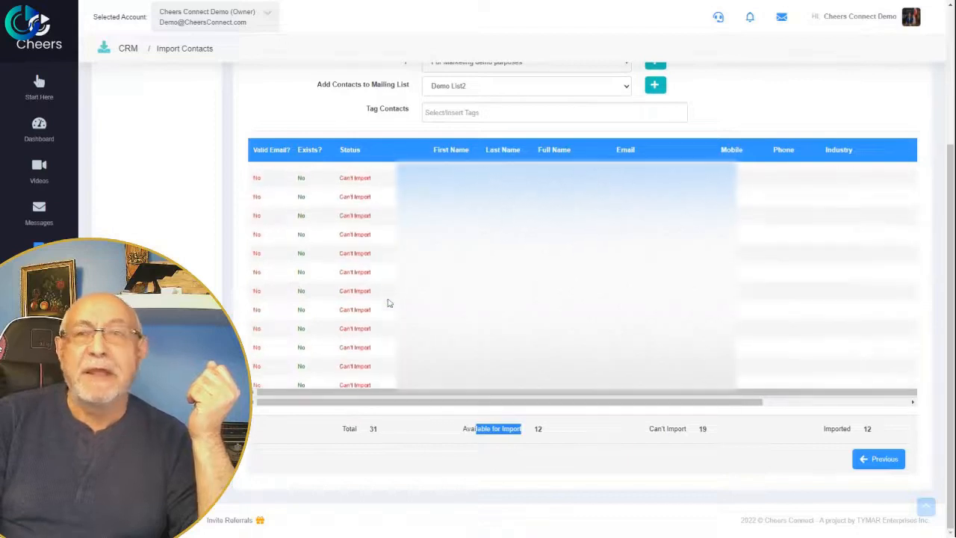
scroll(388, 302, "down", 1)
scroll(388, 303, "up", 5)
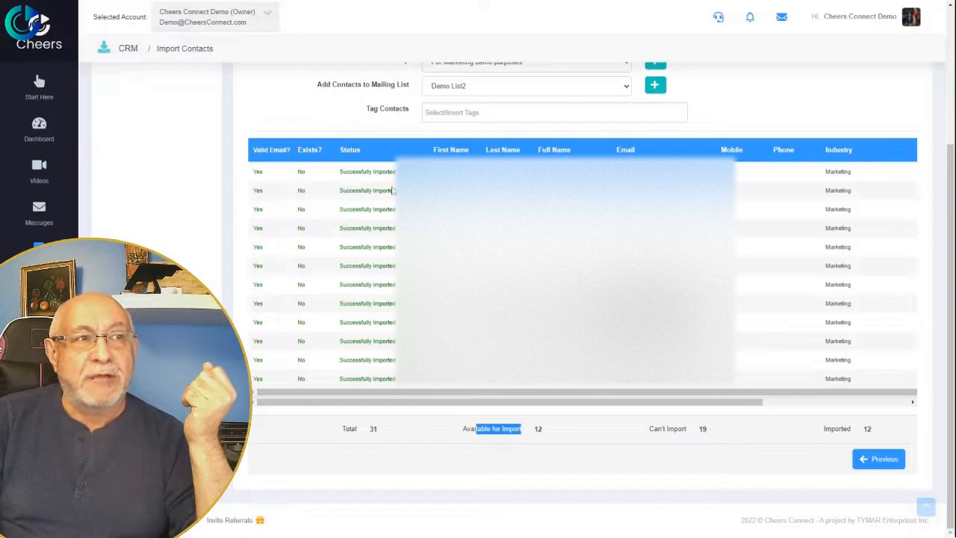
left_click_drag(398, 210, 339, 210)
left_click_drag(619, 392, 766, 411)
left_click_drag(683, 404, 862, 455)
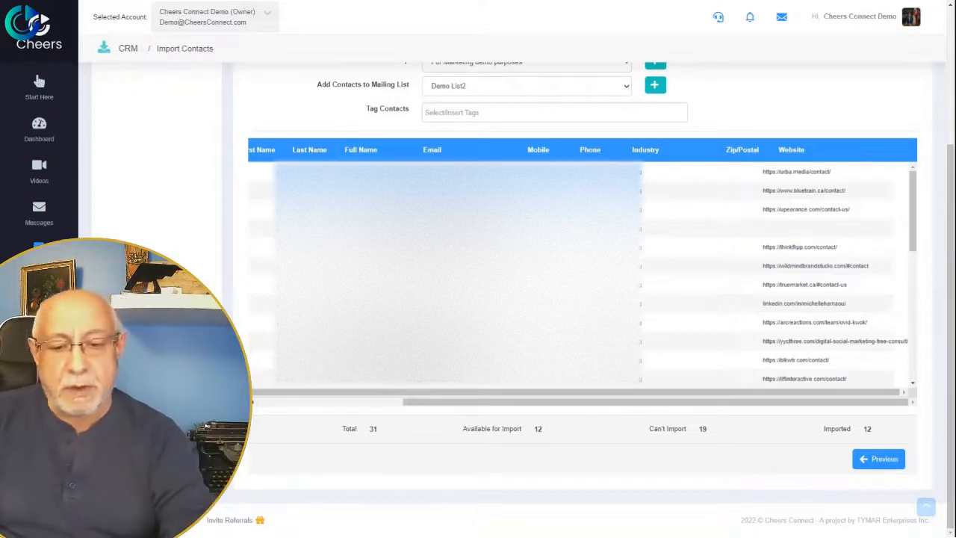
scroll(132, 177, "up", 3)
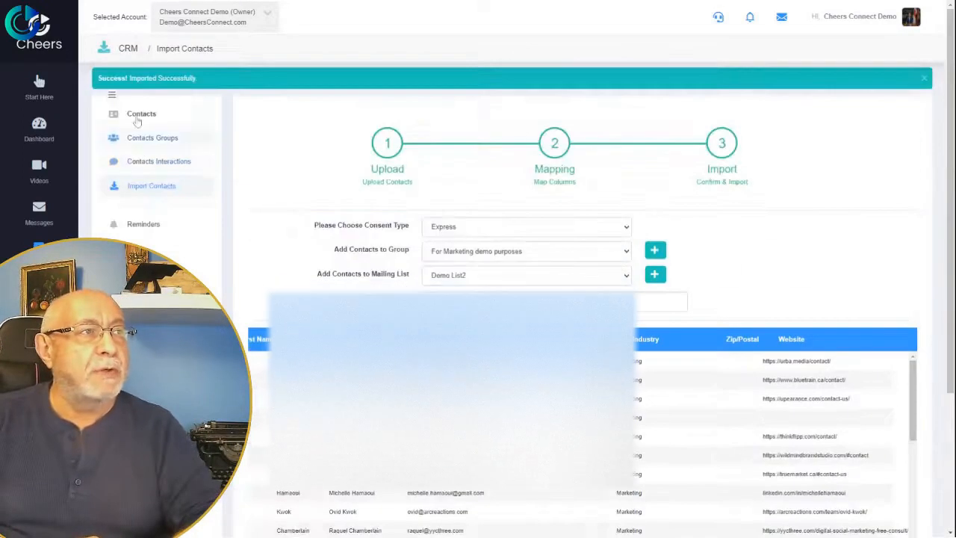
Search the Contacts list by an imported contact's name and open their record.
left_click(139, 115)
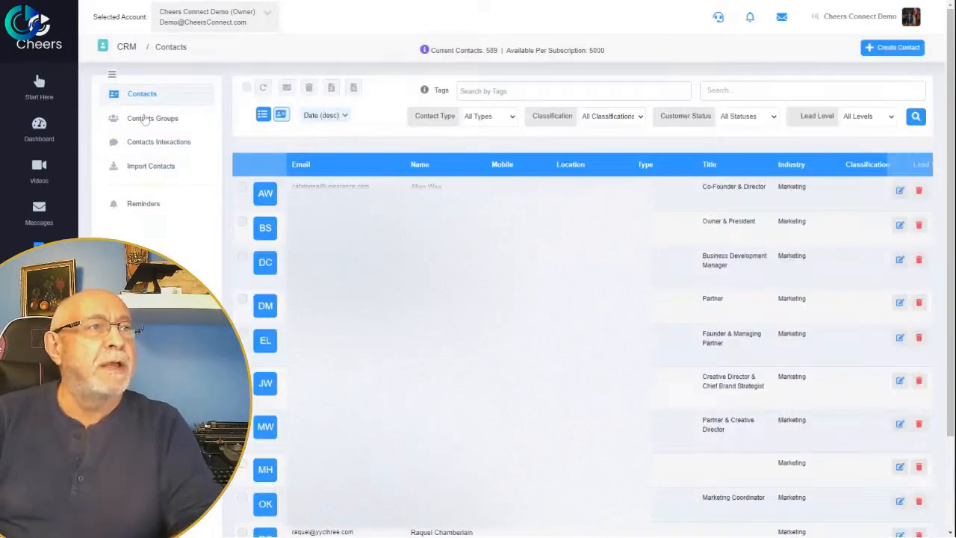
left_click(747, 91)
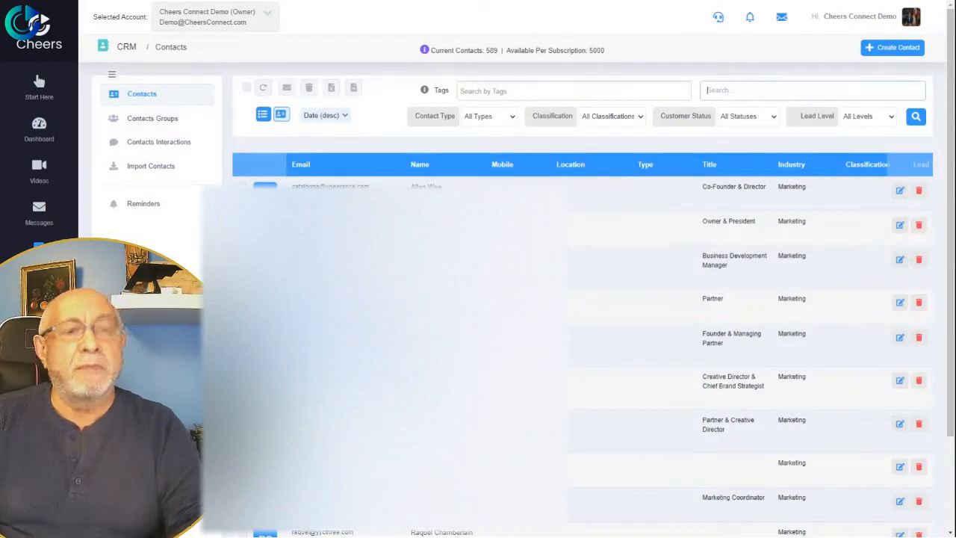
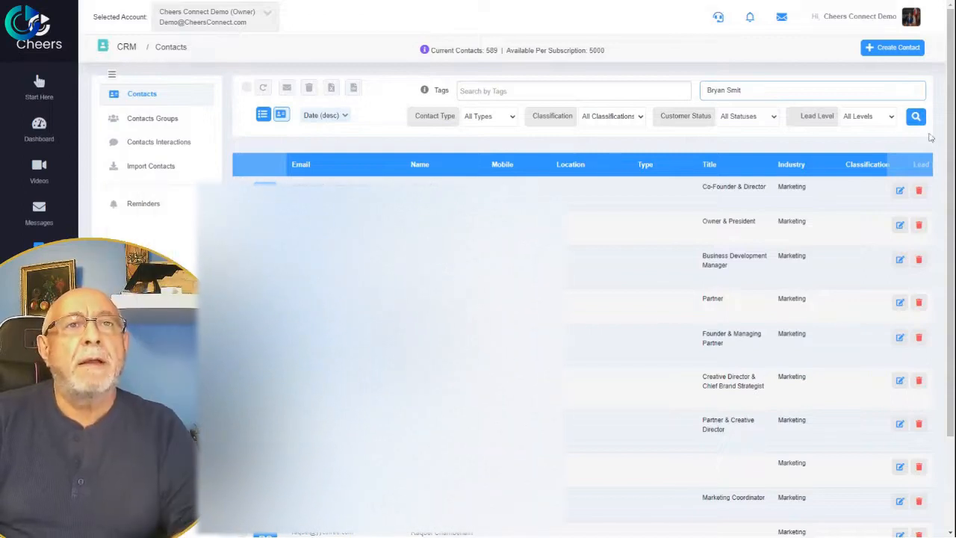
left_click(915, 116)
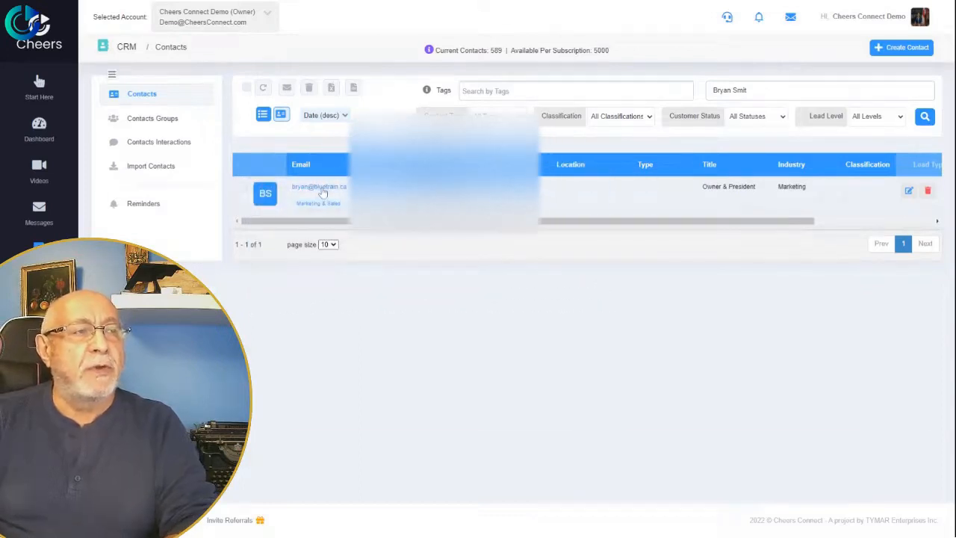
left_click(319, 187)
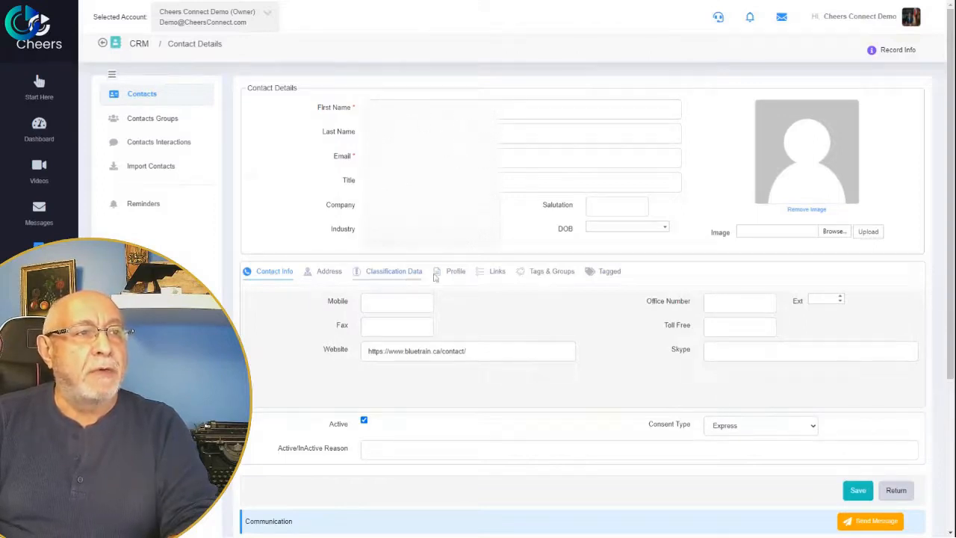
Verify the contact's imported notes, tags and 'For Marketing demo purposes' group, then return to Contacts.
left_click(457, 272)
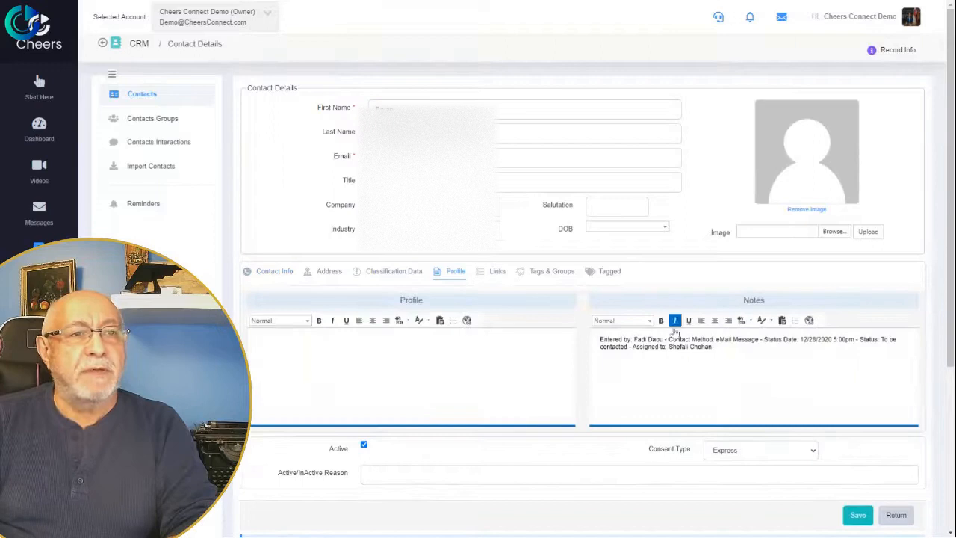
left_click_drag(713, 347, 614, 339)
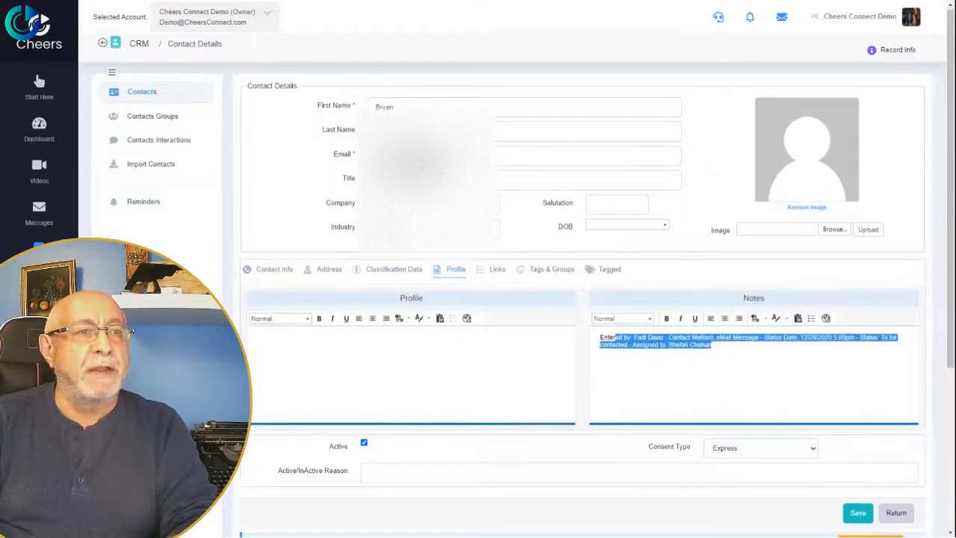
scroll(582, 313, "down", 1)
left_click(550, 219)
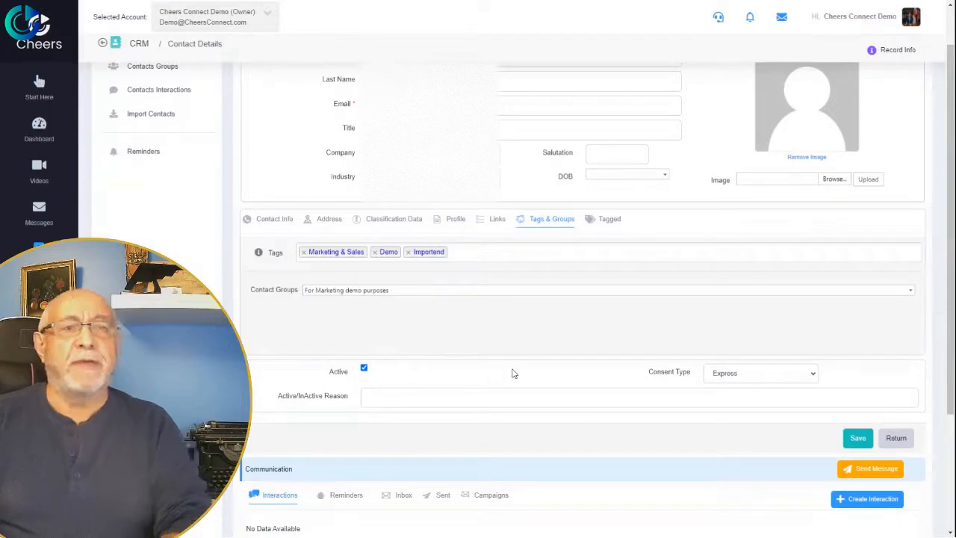
scroll(510, 373, "up", 1)
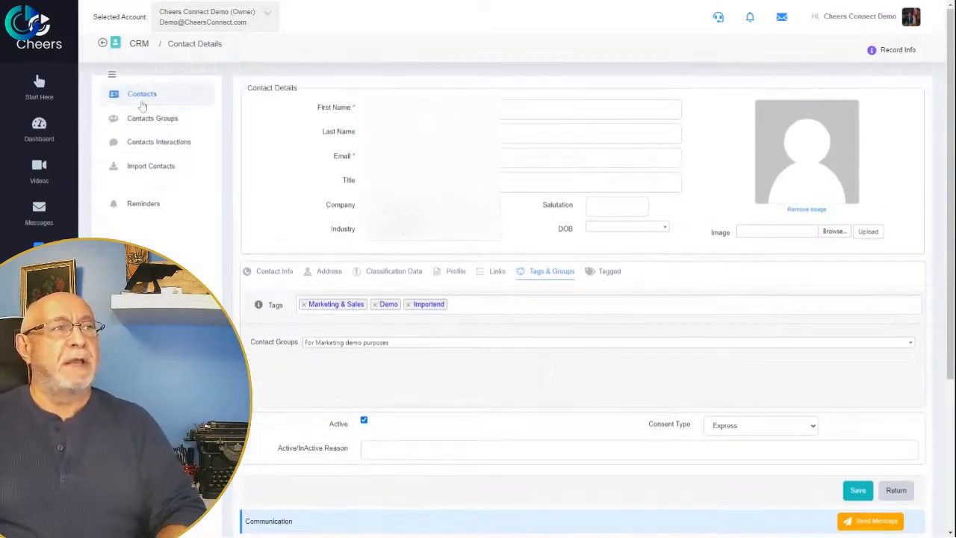
left_click(142, 99)
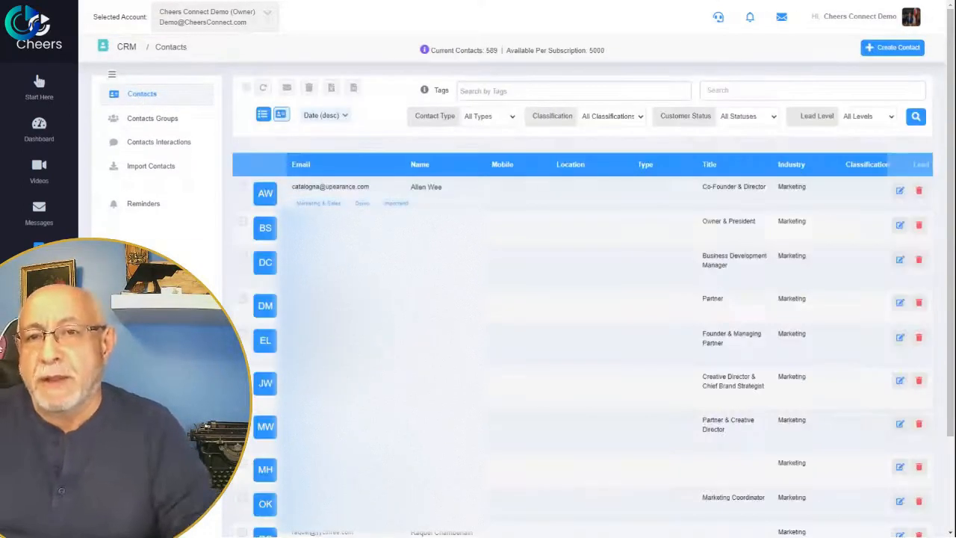